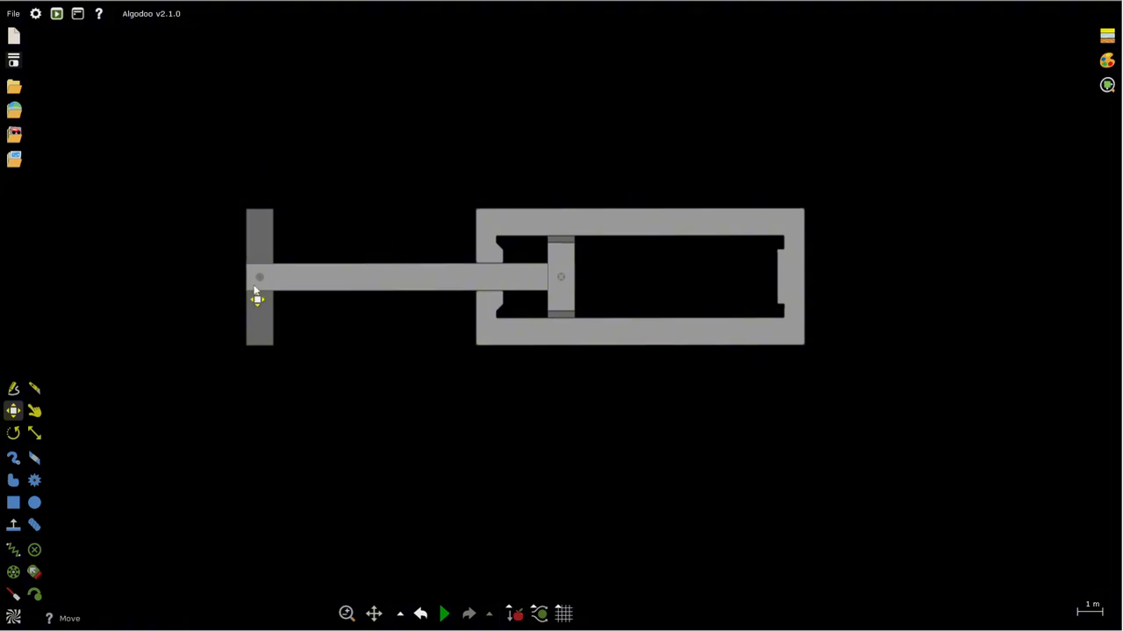
scroll(833, 281, "down", 3)
scroll(789, 281, "down", 2)
Centre the piston-and-chamber machine in view and start the simulation with Space
left_click_drag(780, 281, 238, 288)
scroll(237, 282, "up", 2)
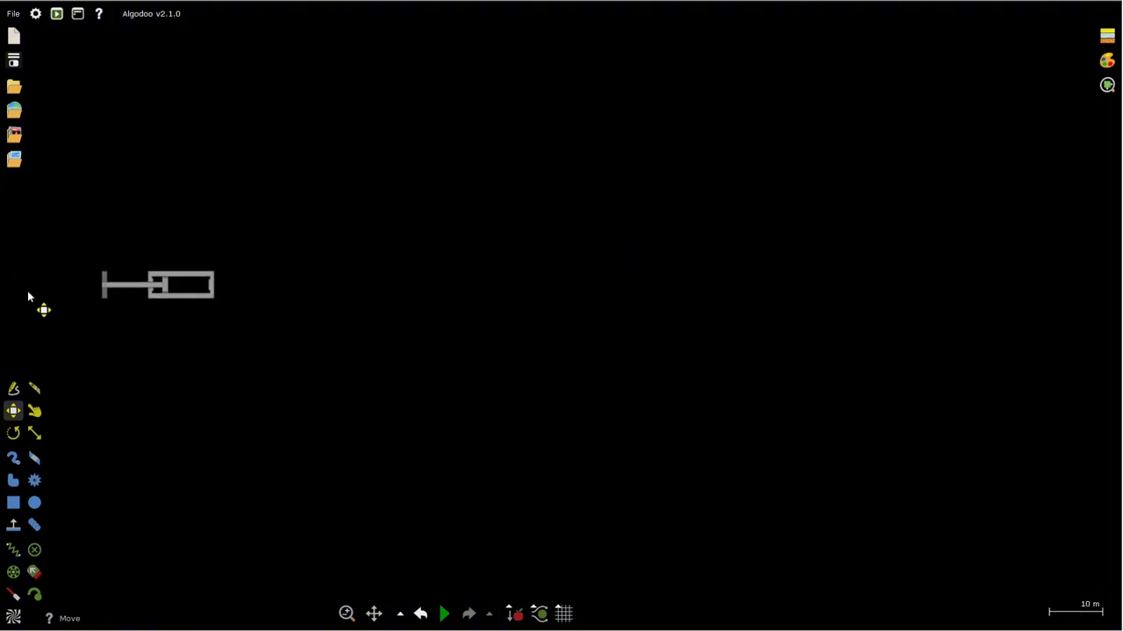
left_click_drag(27, 290, 181, 274)
scroll(182, 274, "up", 3)
scroll(419, 252, "up", 2)
left_click_drag(419, 252, 371, 256)
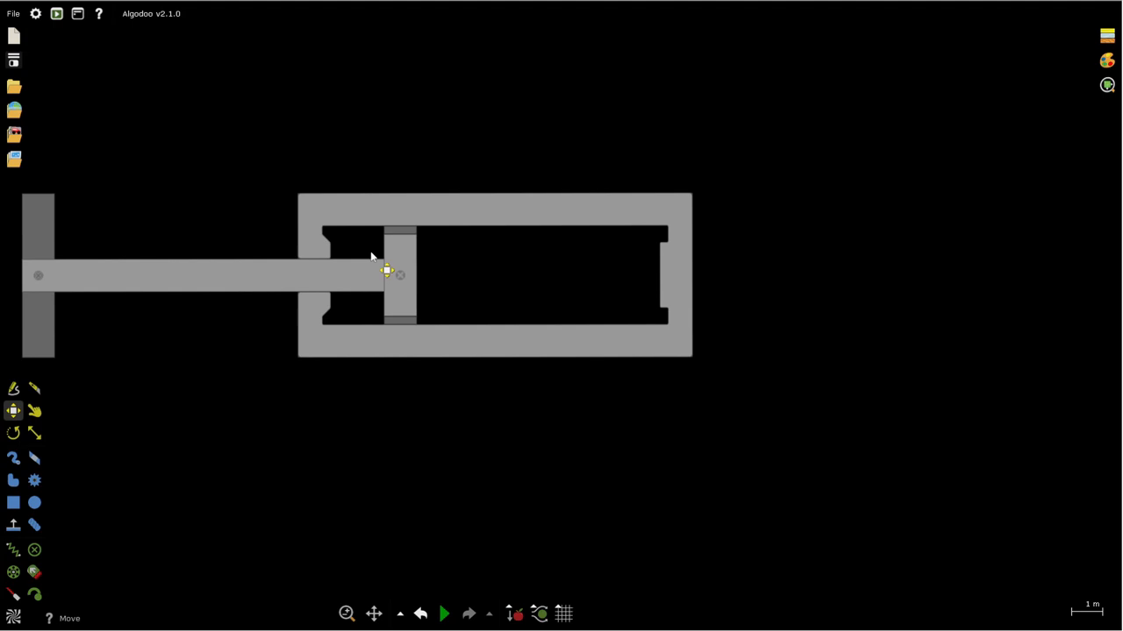
key("space")
scroll(350, 351, "up", 2)
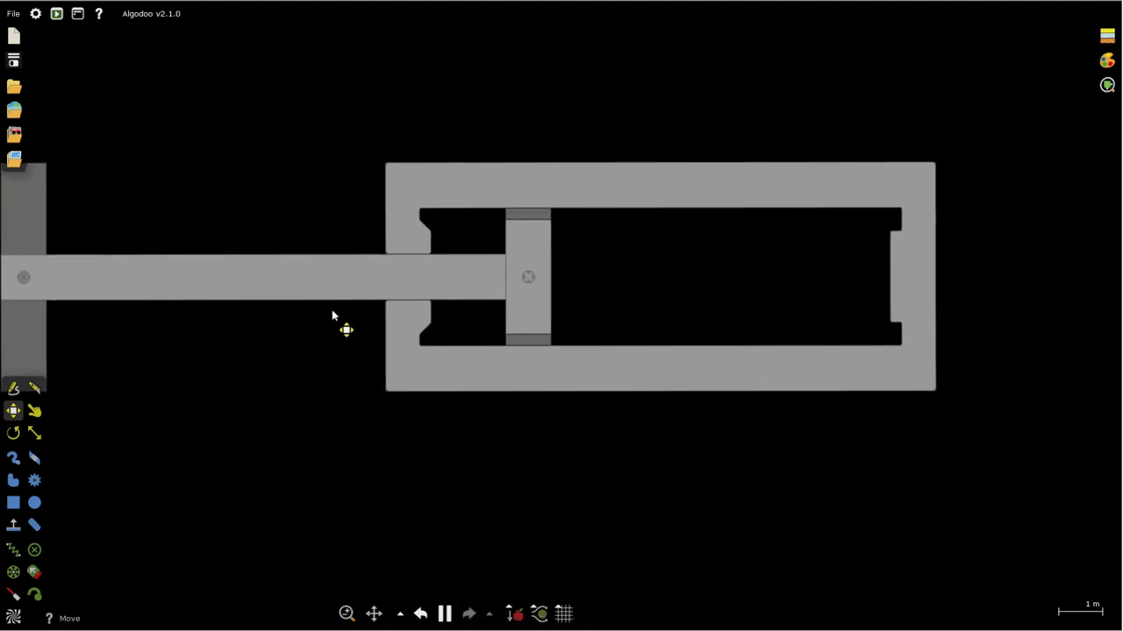
With the Drag tool active, check the piston rod's Velocities panel and dismiss it
left_click(34, 410)
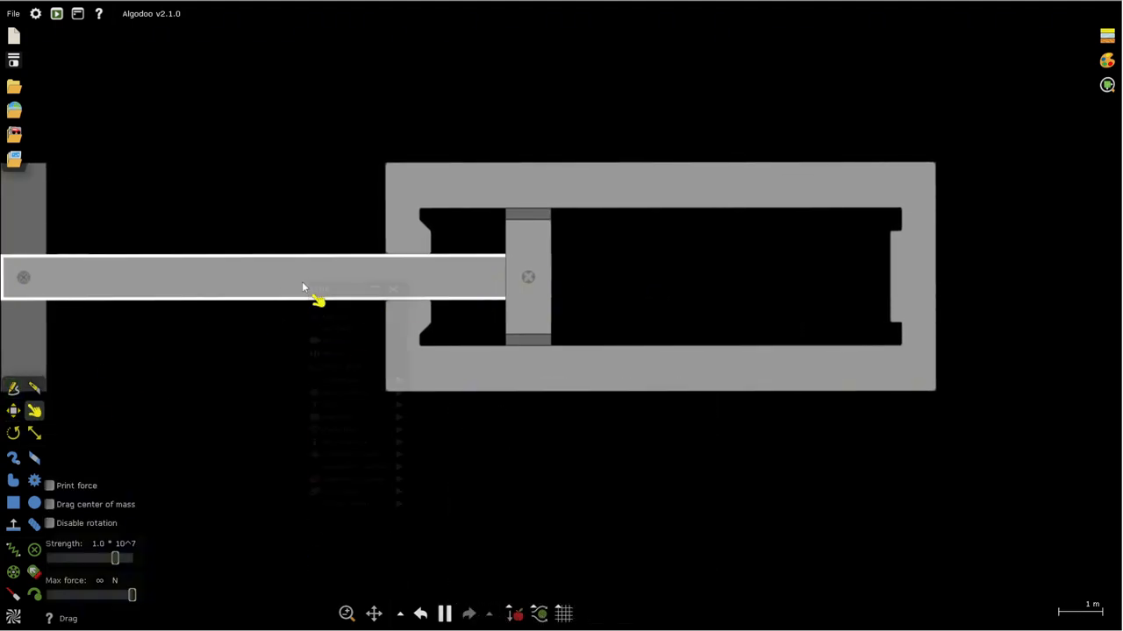
right_click(302, 281)
left_click(351, 506)
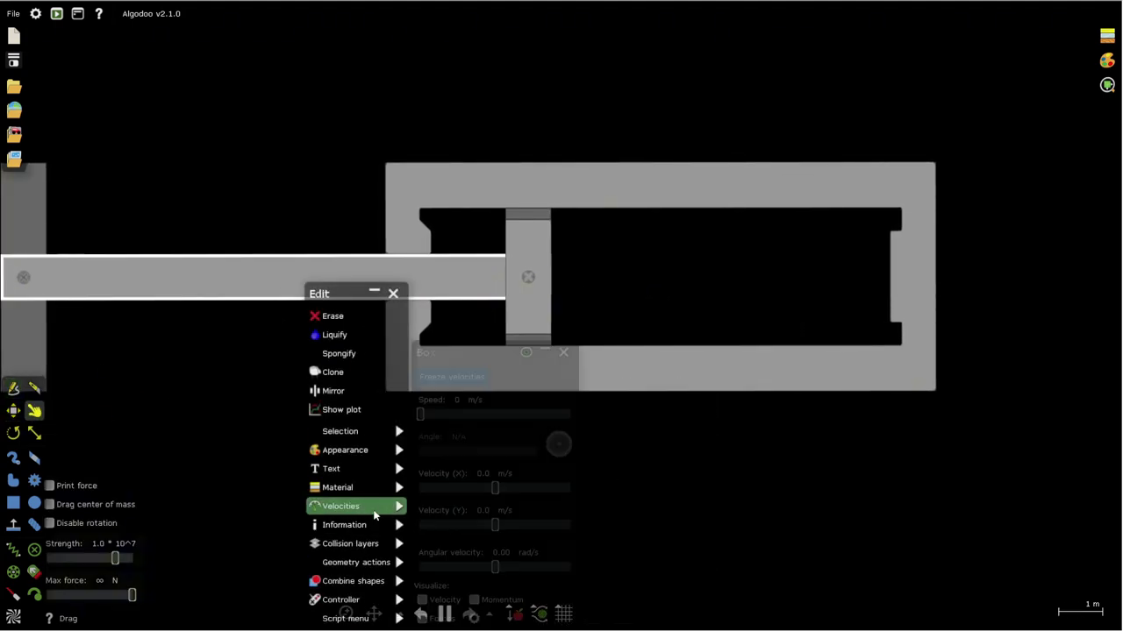
left_click(13, 502)
scroll(526, 345, "down", 2)
Give the piston a Velocity (X) of 10 m/s, pause the simulation and return to the Drag tool
right_click(525, 345)
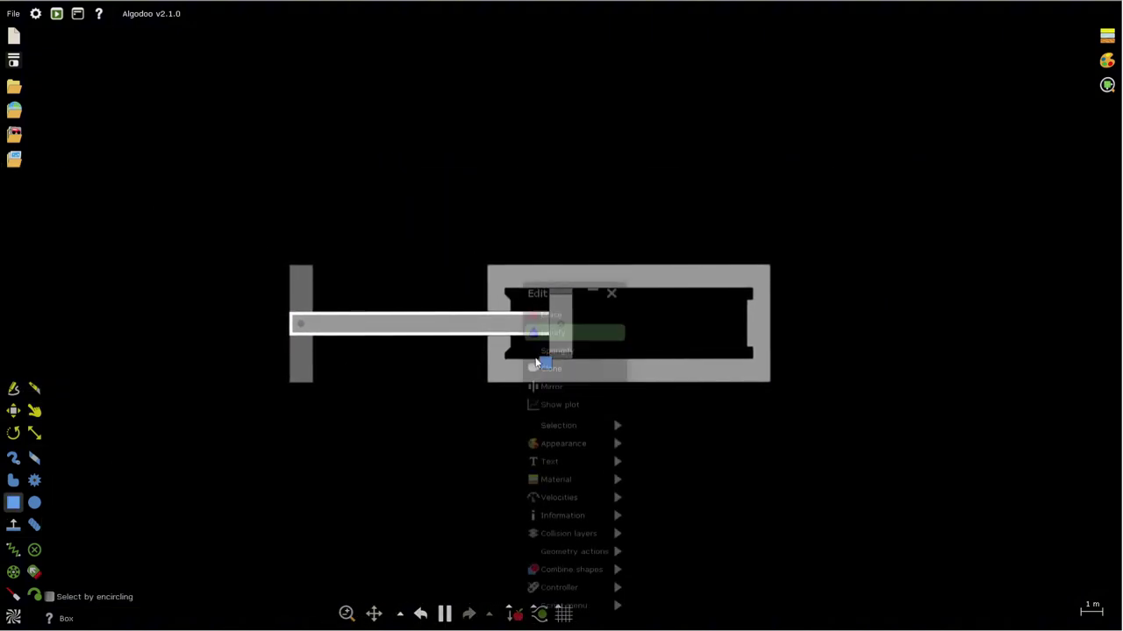
left_click(570, 506)
scroll(713, 400, "up", 2)
key("space")
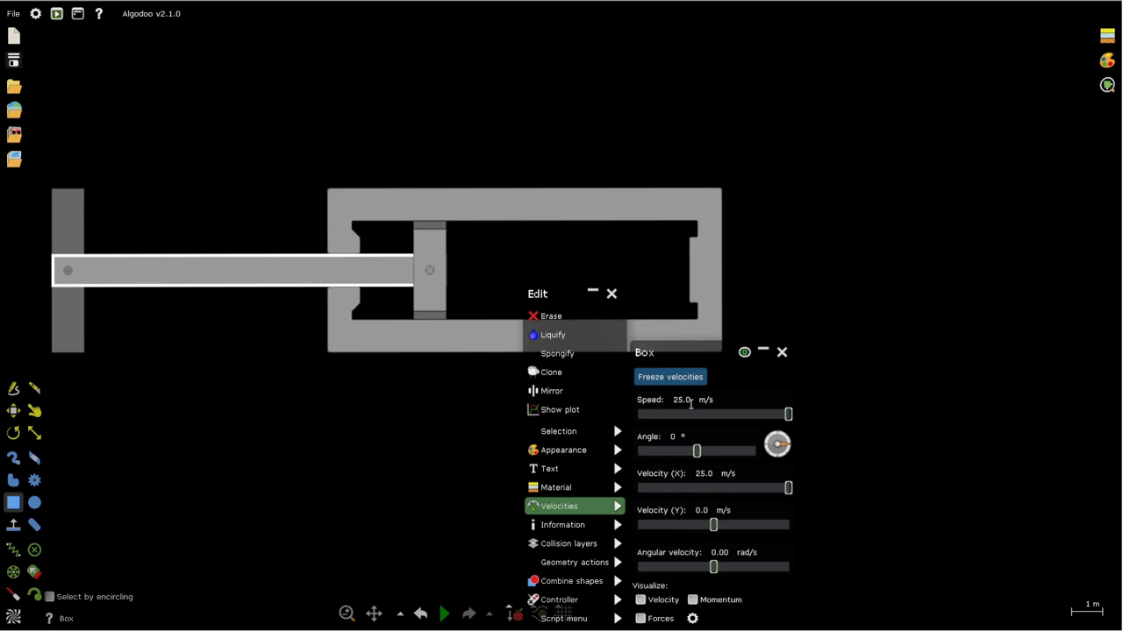
left_click(342, 435)
scroll(342, 435, "down", 2)
scroll(394, 280, "up", 2)
left_click(34, 411)
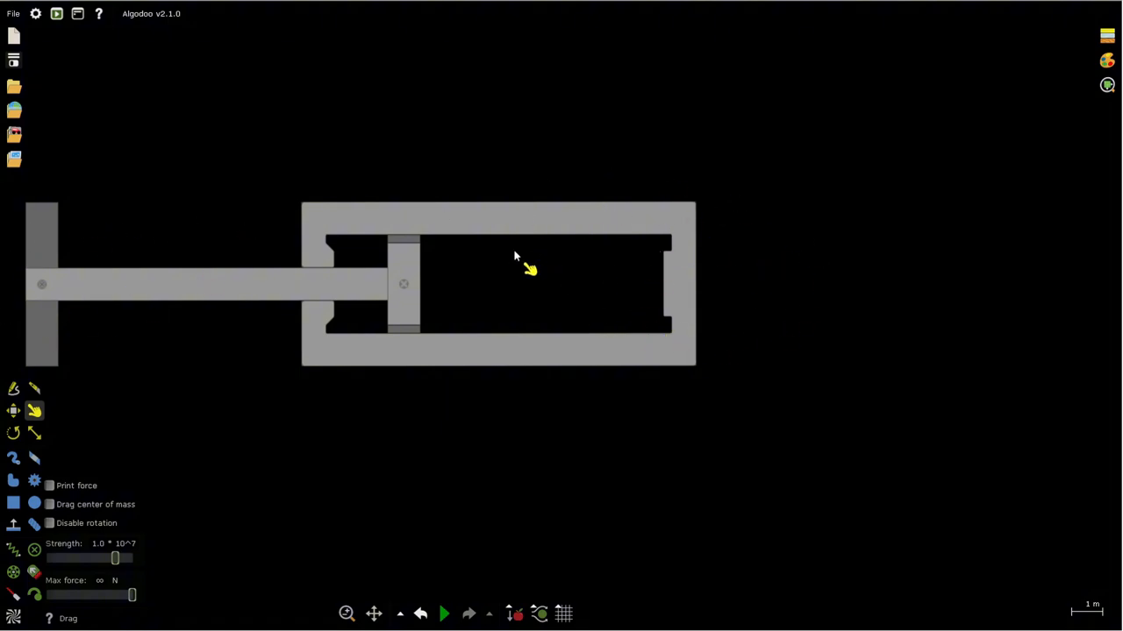
scroll(474, 289, "down", 2)
scroll(438, 272, "up", 2)
Drag the piston rod rightward into the chamber until the handle meets the chamber's end
left_click_drag(404, 285, 463, 295)
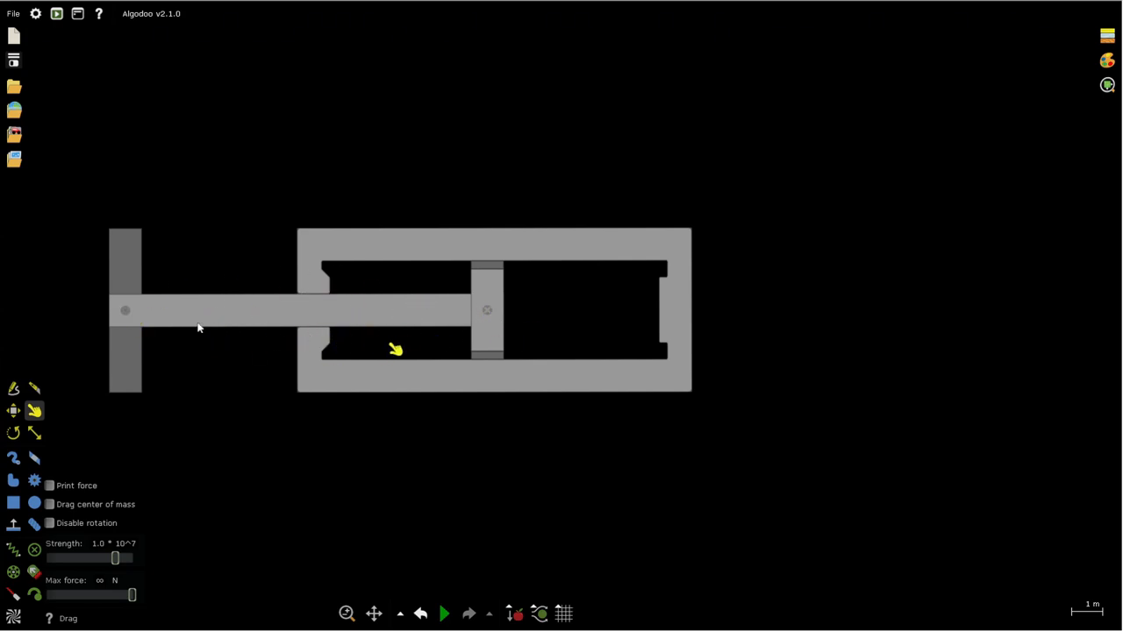
right_click(245, 302)
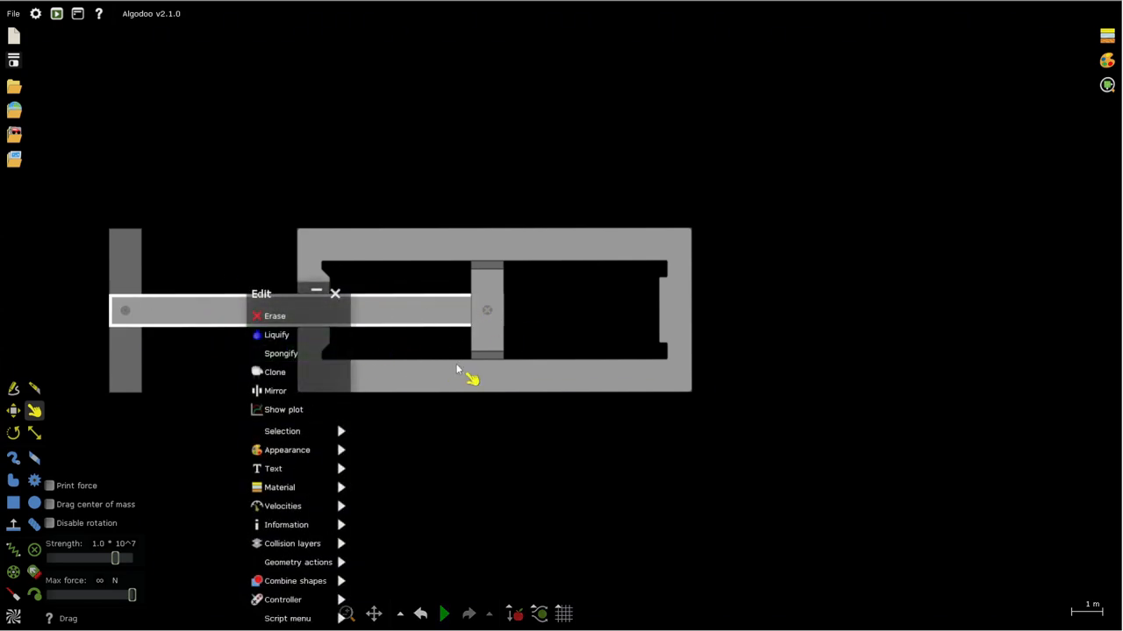
left_click(450, 430)
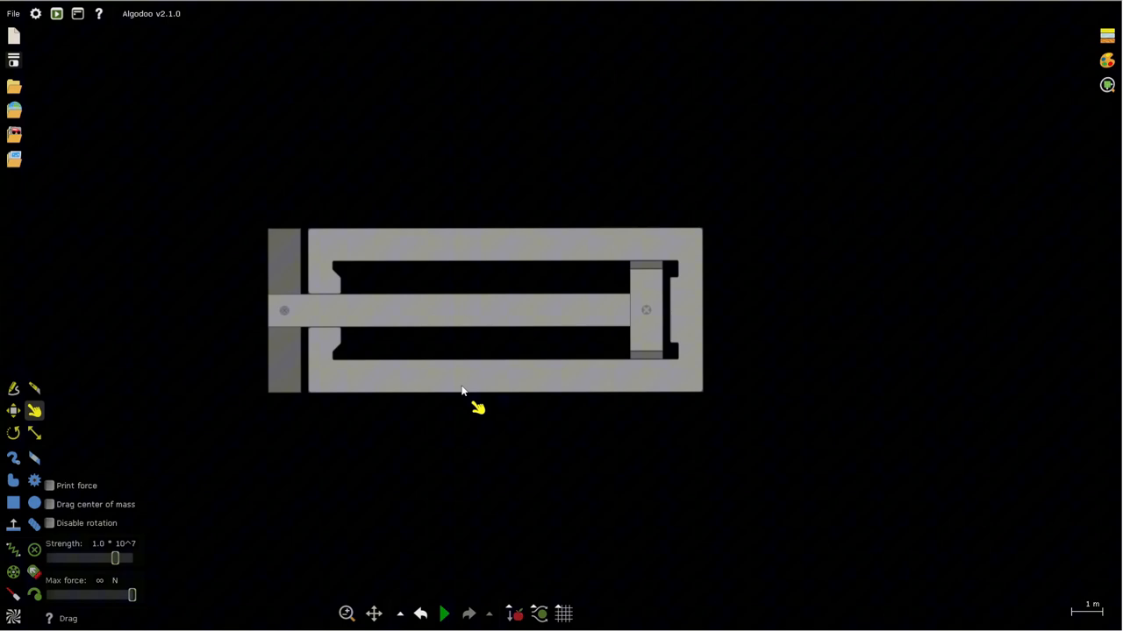
Detach the chamber frame's Velocities panel so it stays open beside the machine
right_click(463, 392)
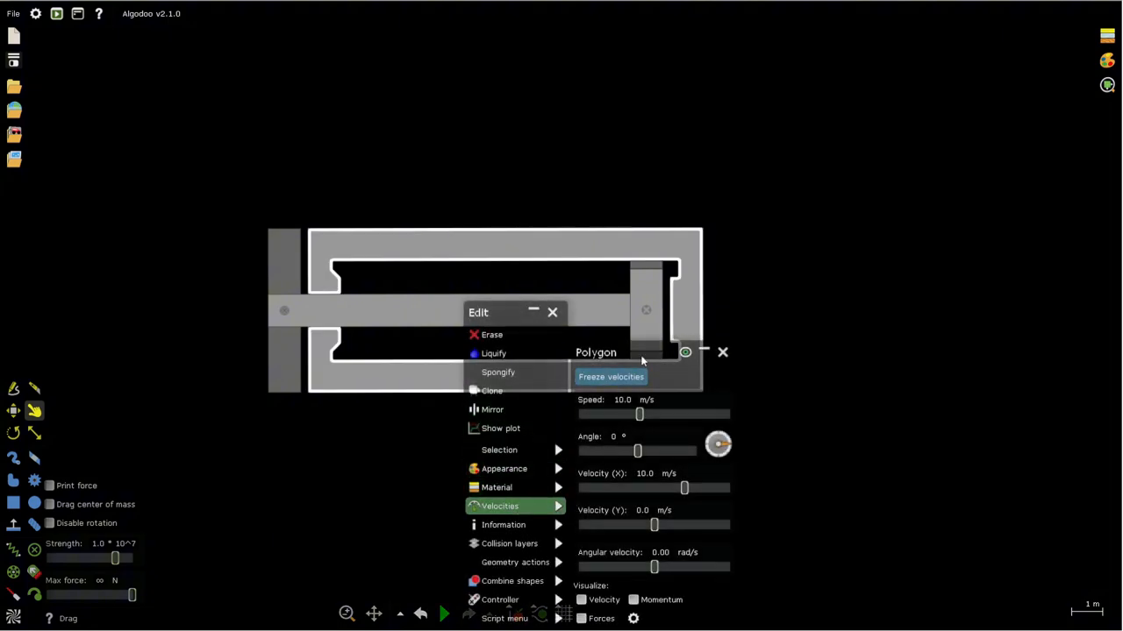
left_click_drag(642, 355, 727, 394)
scroll(360, 323, "up", 2)
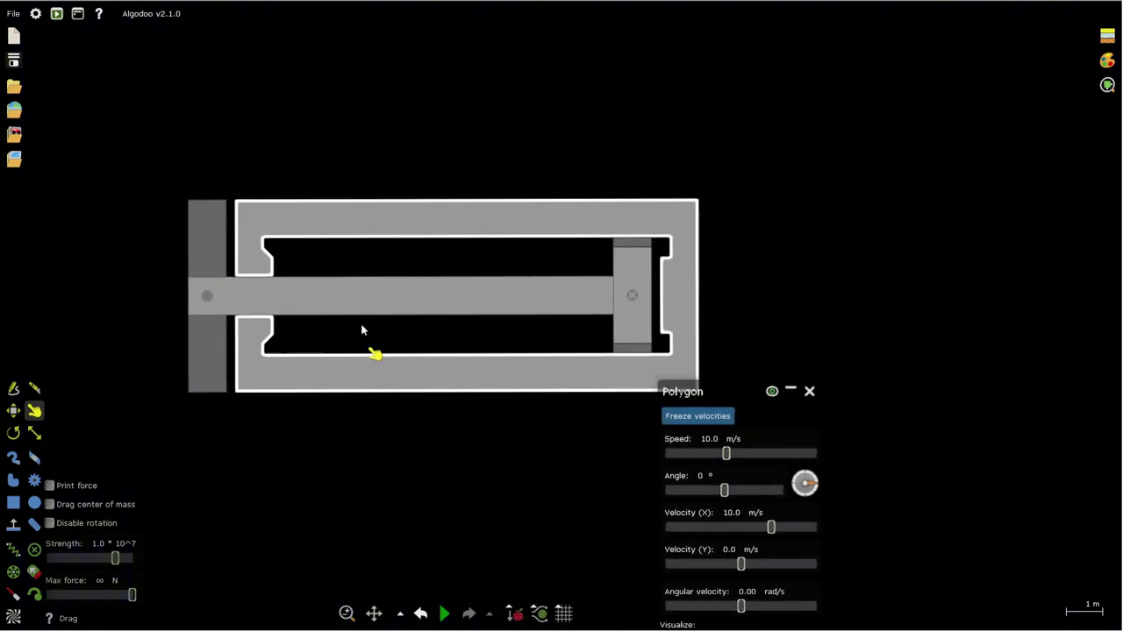
scroll(467, 305, "up", 2)
Detach the piston rod's Velocities panel as well, showing zero speed at -16°
right_click(467, 304)
left_click(503, 486)
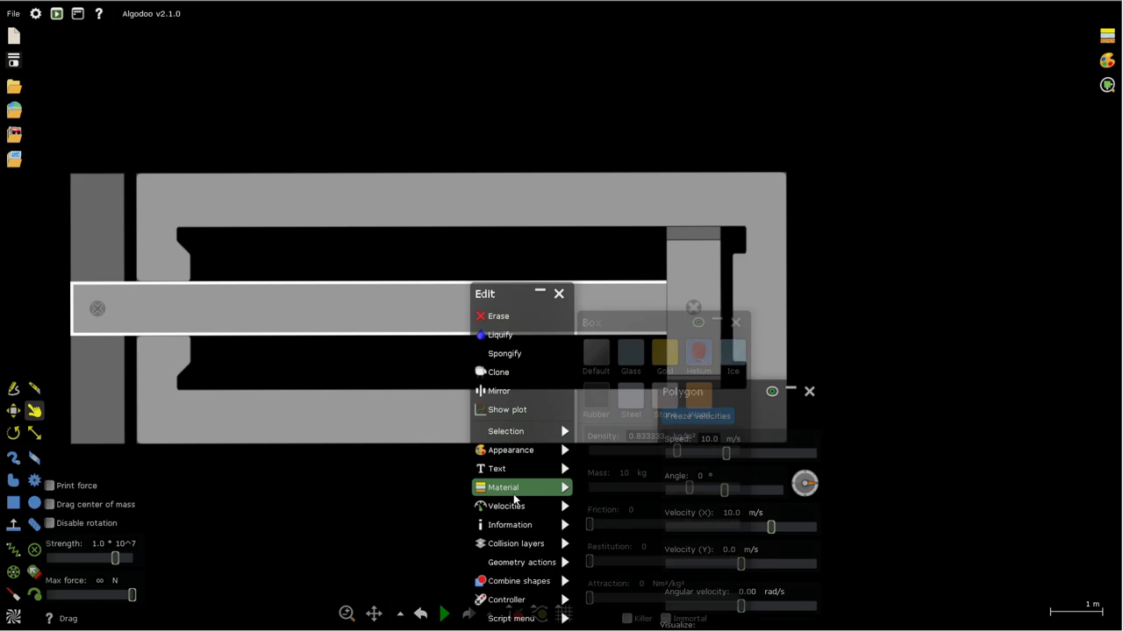
left_click(505, 506)
left_click_drag(614, 351, 902, 392)
scroll(509, 325, "down", 3)
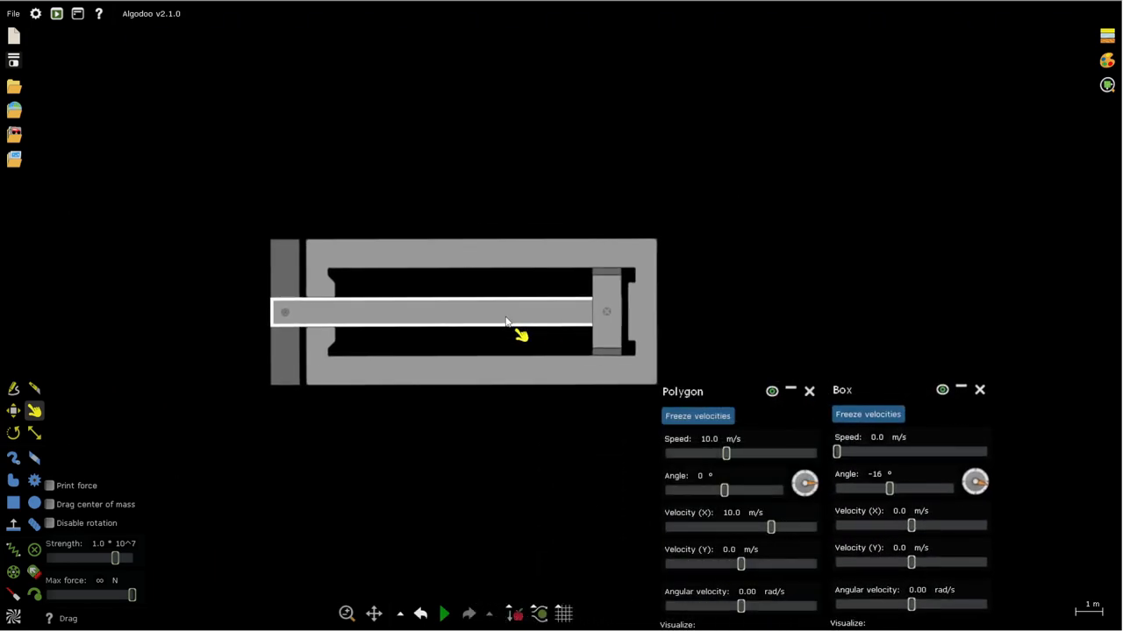
scroll(508, 325, "up", 3)
scroll(439, 298, "down", 3)
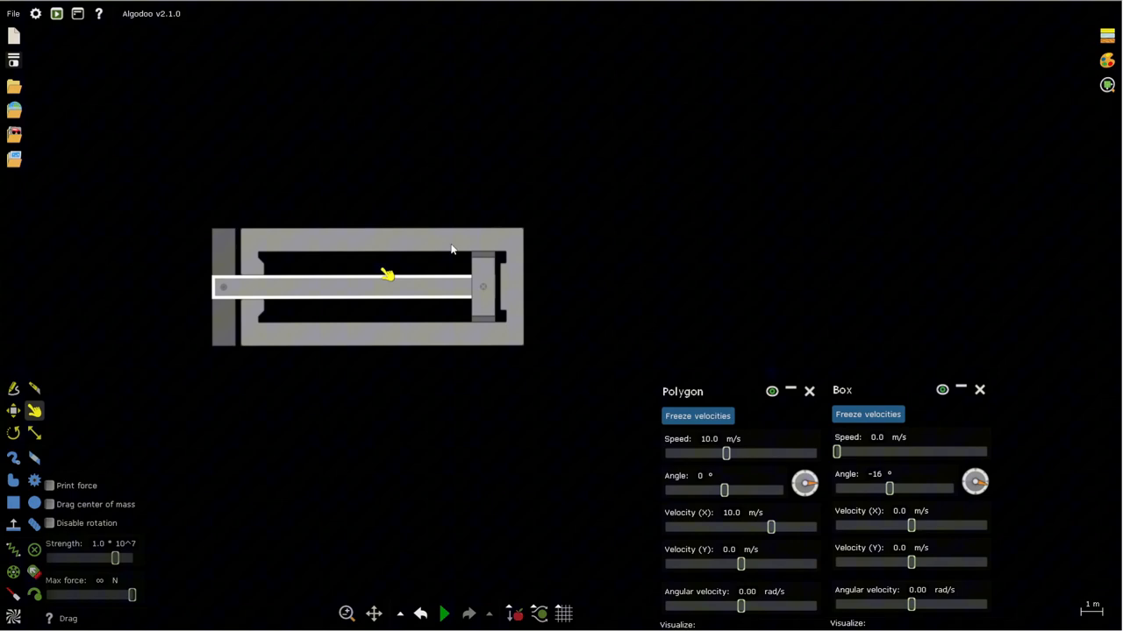
Arrange the rod's panel beside the chamber's and play/pause to watch momentum swap between parts
left_click_drag(921, 390, 772, 390)
scroll(684, 345, "up", 4)
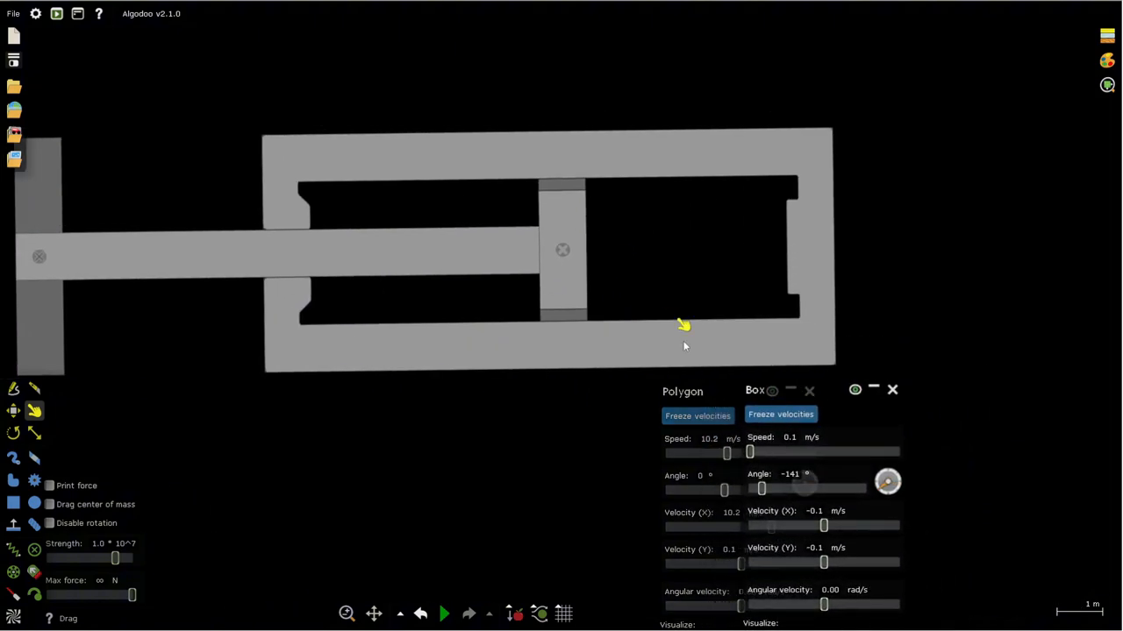
scroll(684, 344, "up", 2)
scroll(816, 290, "down", 2)
scroll(456, 359, "down", 2)
scroll(386, 167, "up", 4)
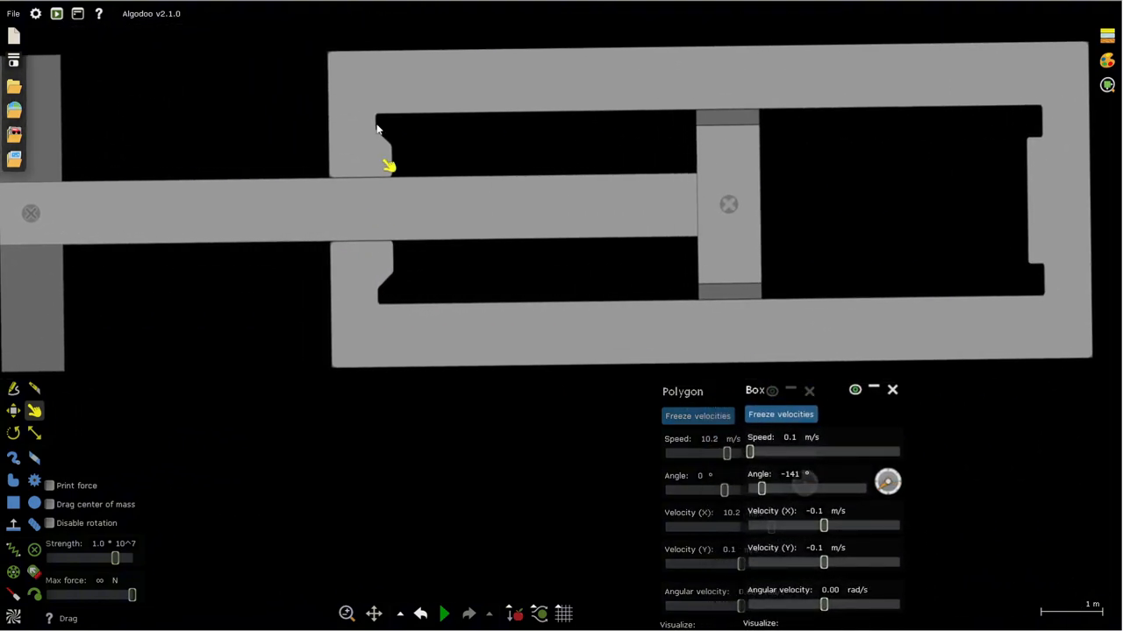
scroll(377, 129, "up", 2)
key("space")
scroll(616, 208, "up", 2)
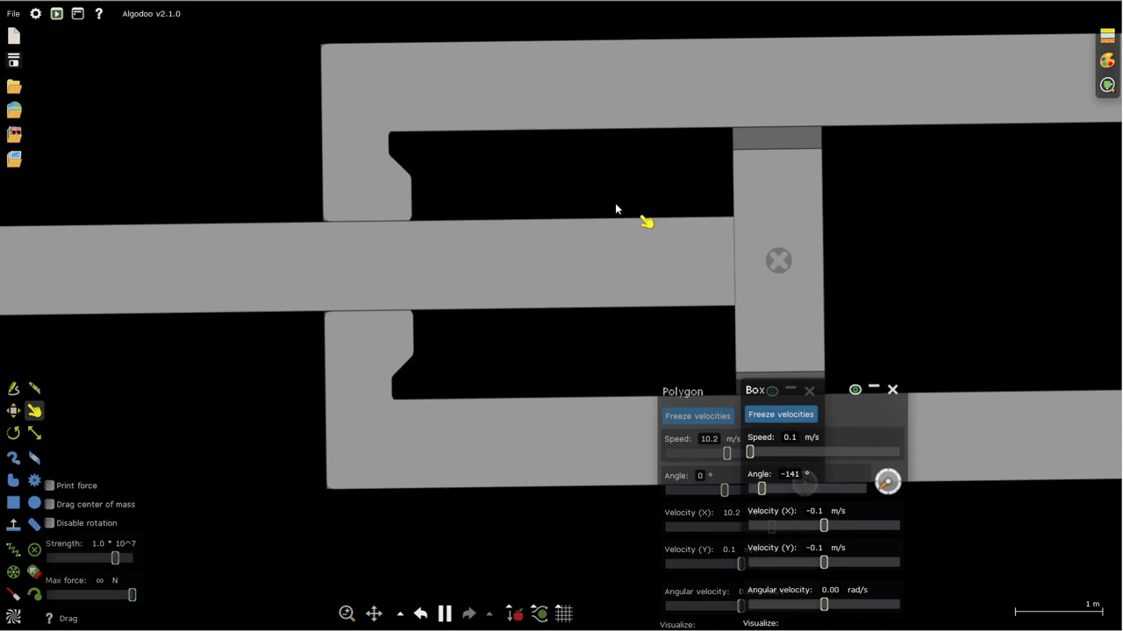
key("space")
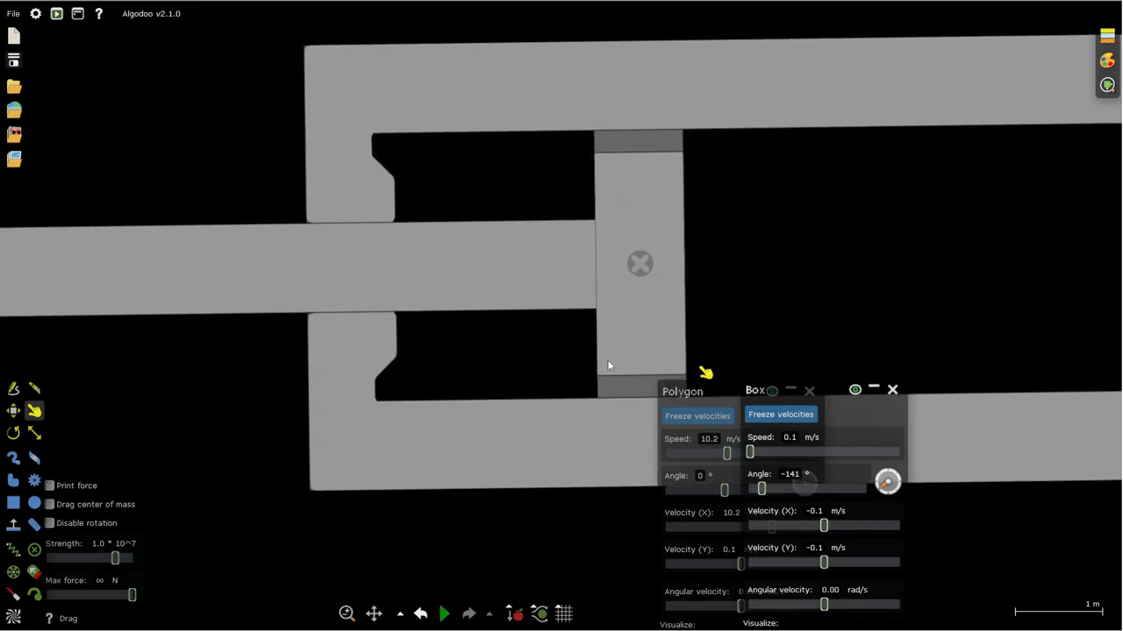
scroll(649, 324, "down", 3)
scroll(439, 351, "up", 3)
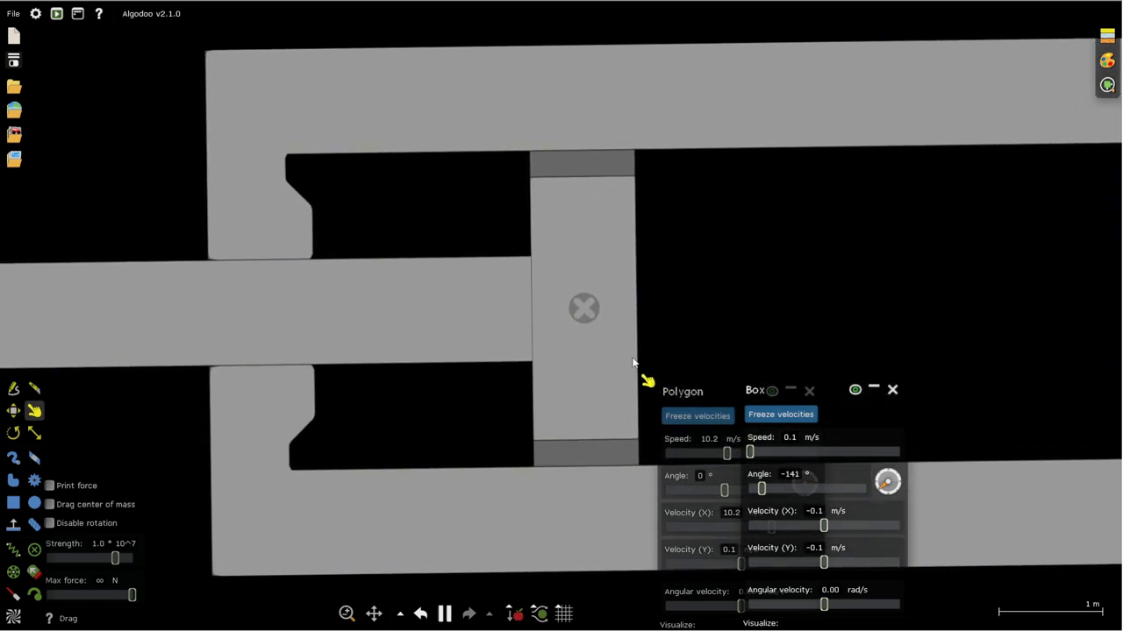
key("space")
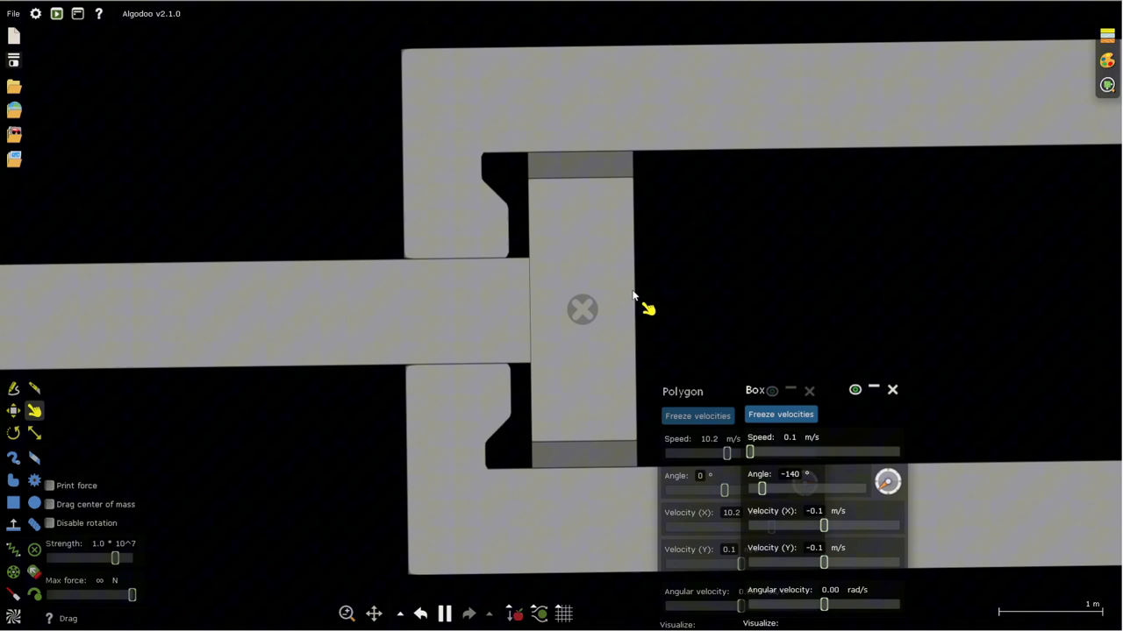
scroll(633, 297, "down", 3)
key("space")
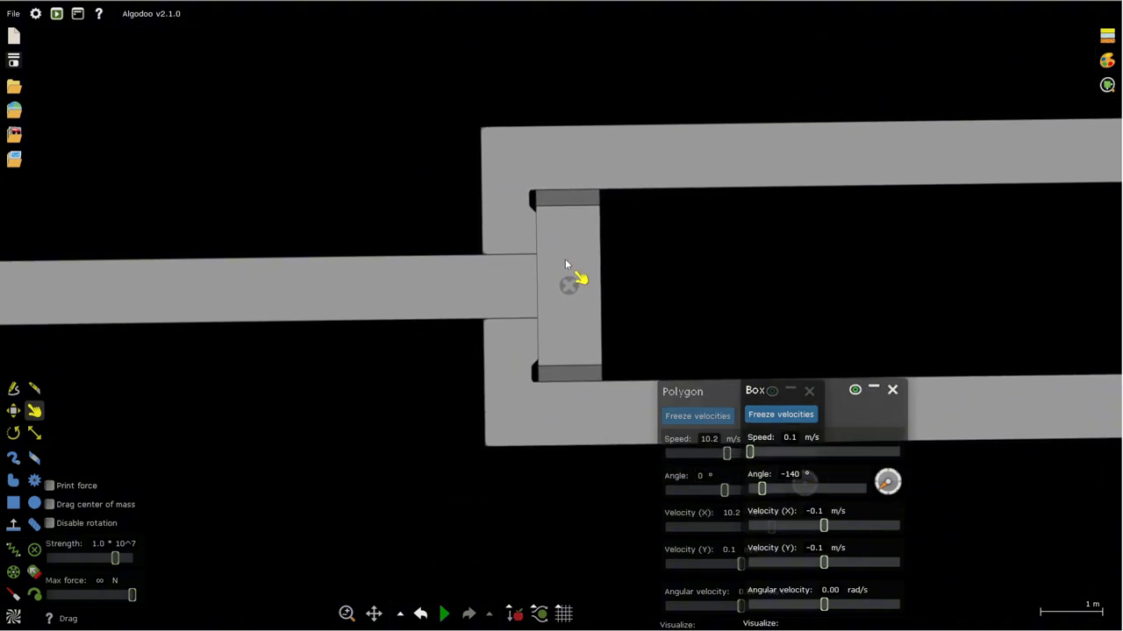
scroll(544, 251, "up", 3)
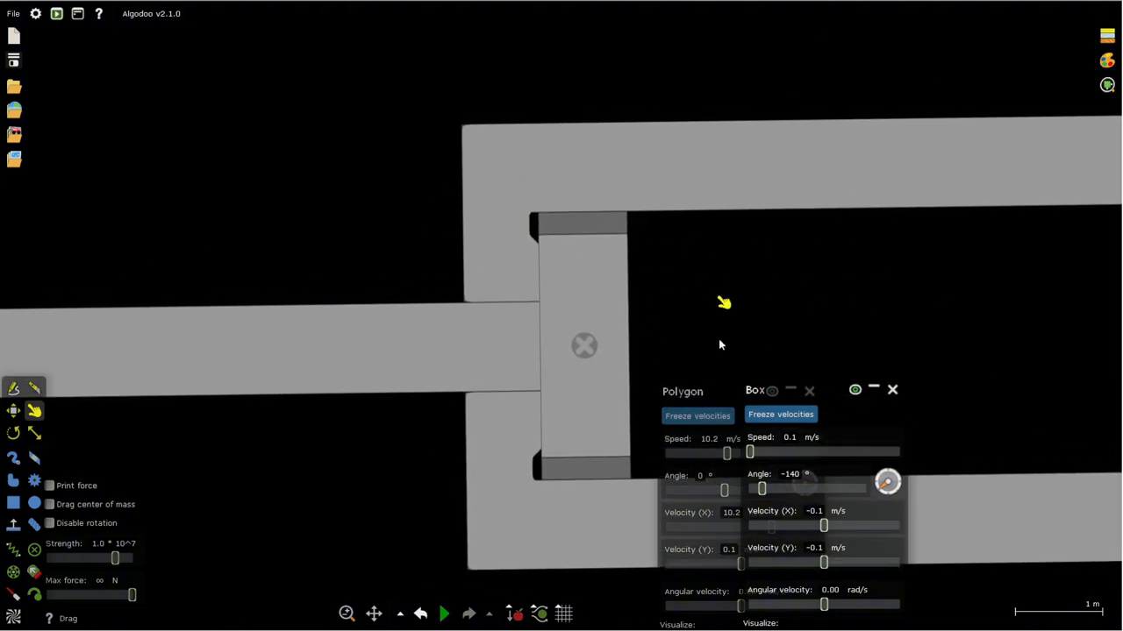
scroll(693, 132, "down", 3)
scroll(702, 257, "up", 2)
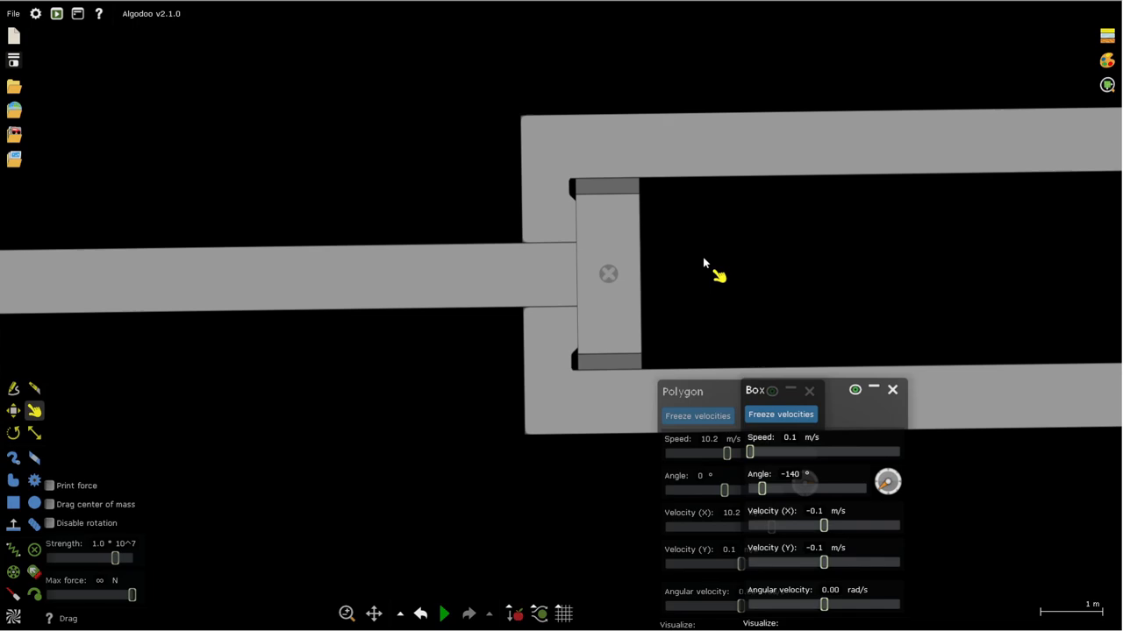
scroll(724, 316, "down", 3)
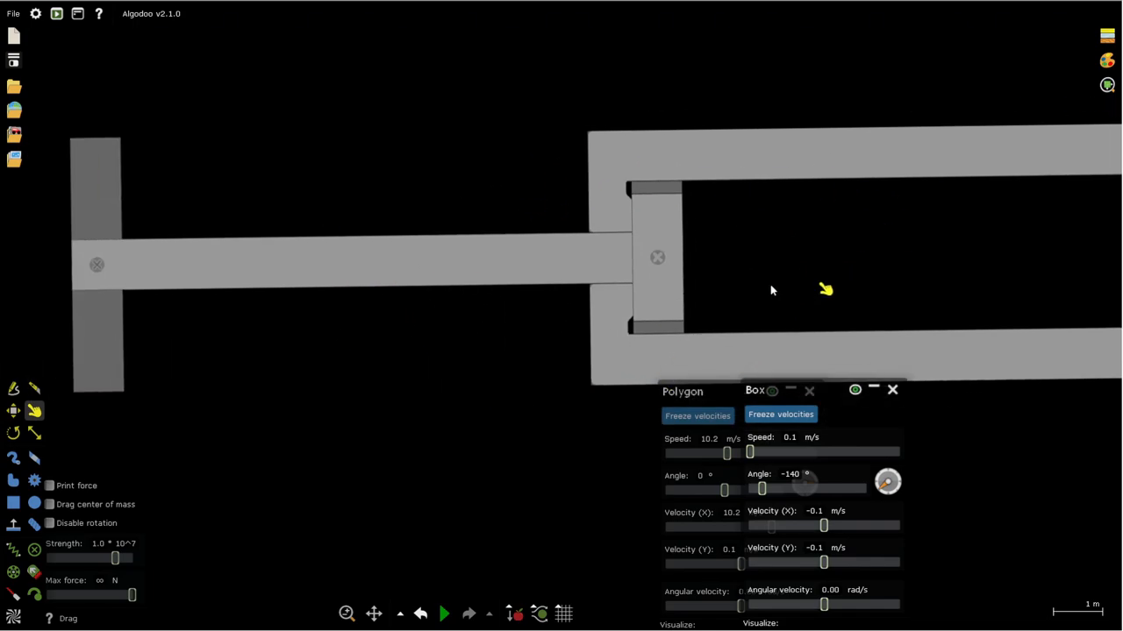
scroll(719, 210, "up", 2)
scroll(369, 228, "up", 2)
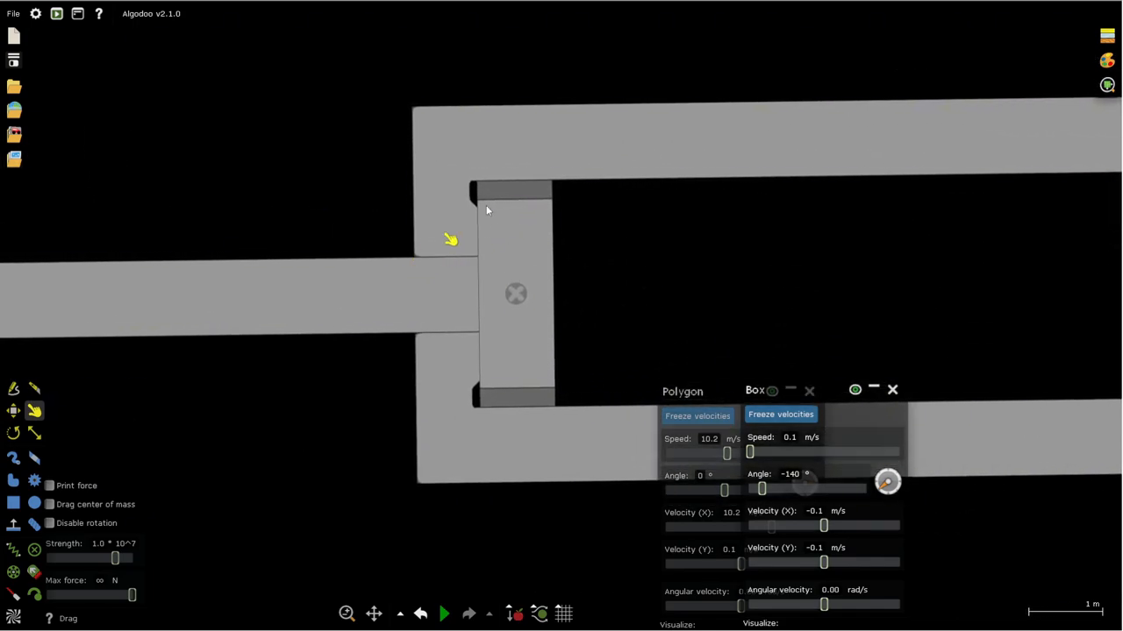
scroll(506, 189, "down", 3)
scroll(403, 228, "up", 2)
scroll(362, 257, "up", 2)
Keep running while following the drifting machine, then bring up the simulation speed control
key("space")
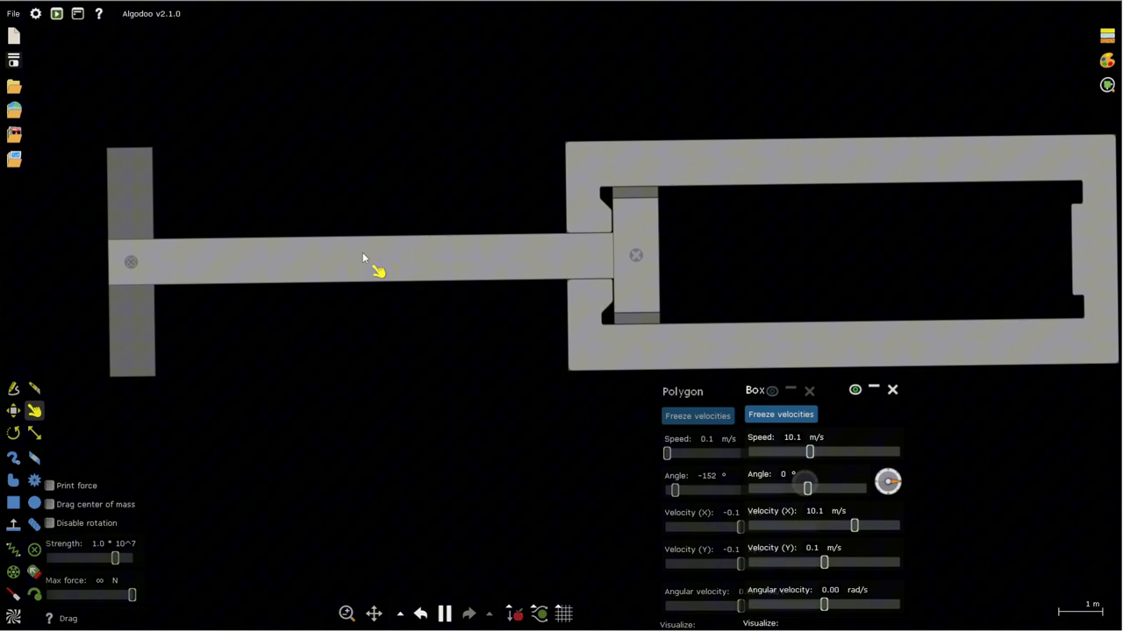
left_click_drag(362, 257, 501, 270)
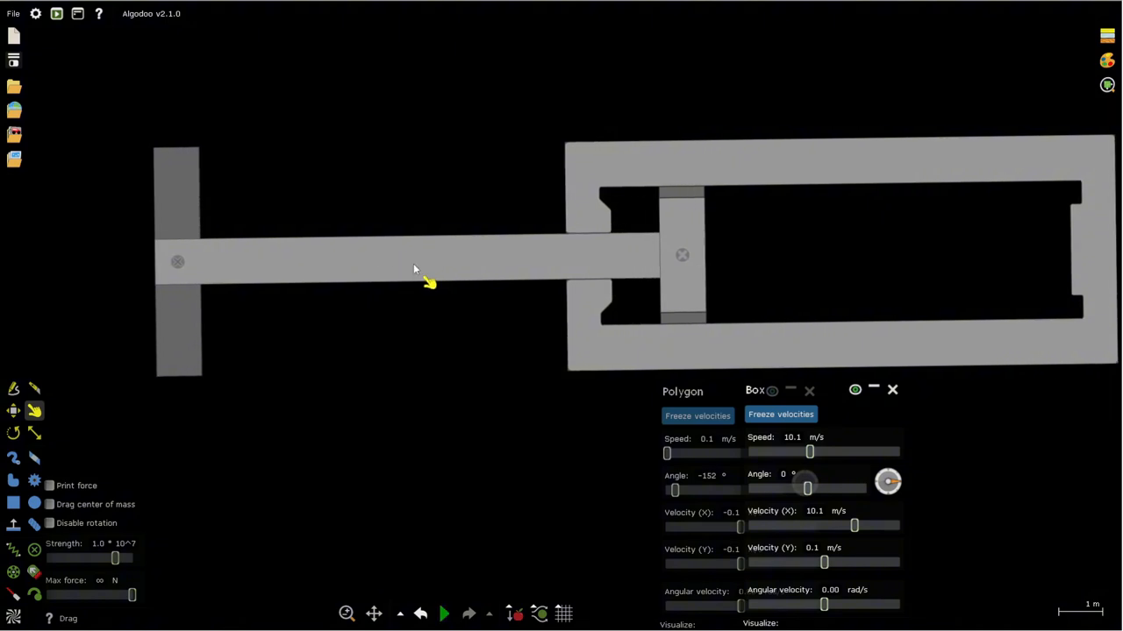
scroll(394, 298, "down", 2)
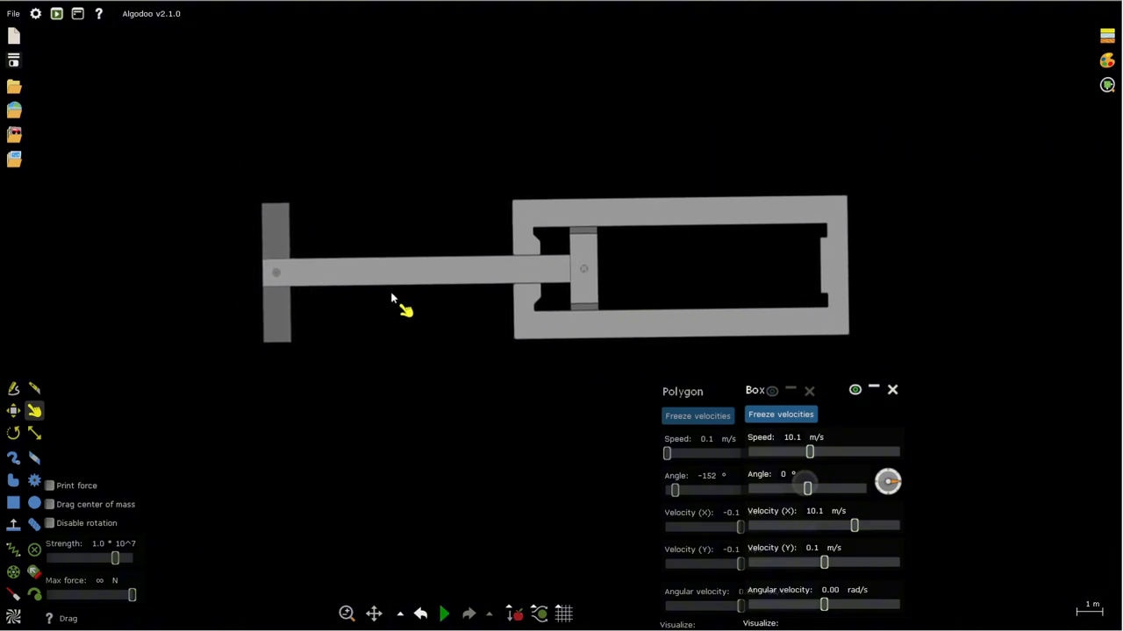
key("space")
scroll(412, 298, "up", 3)
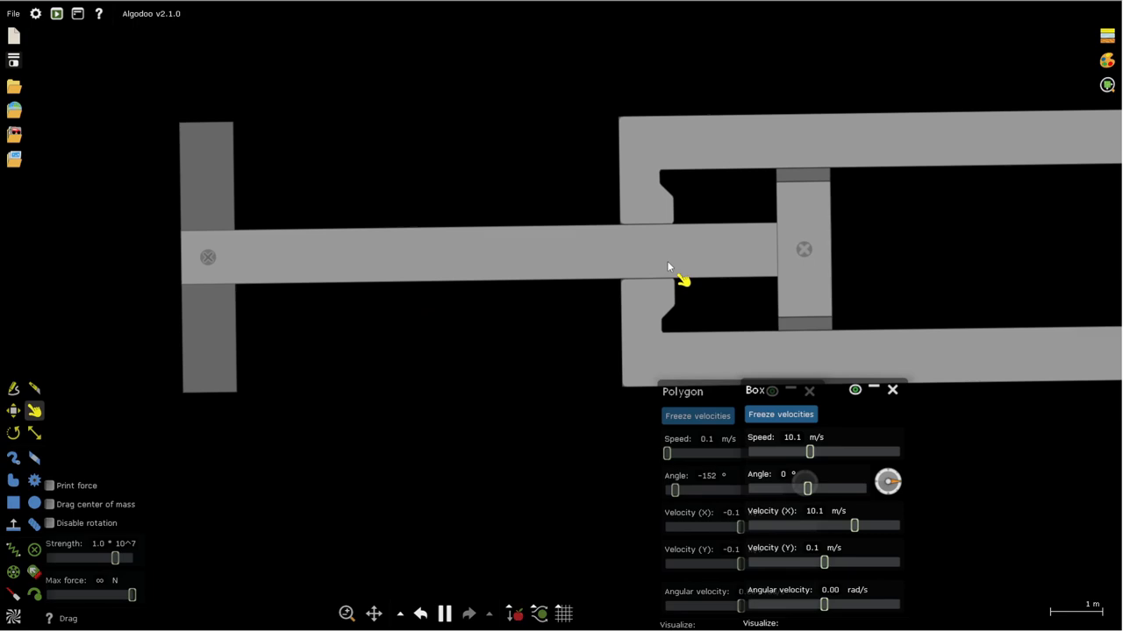
left_click_drag(667, 260, 257, 291)
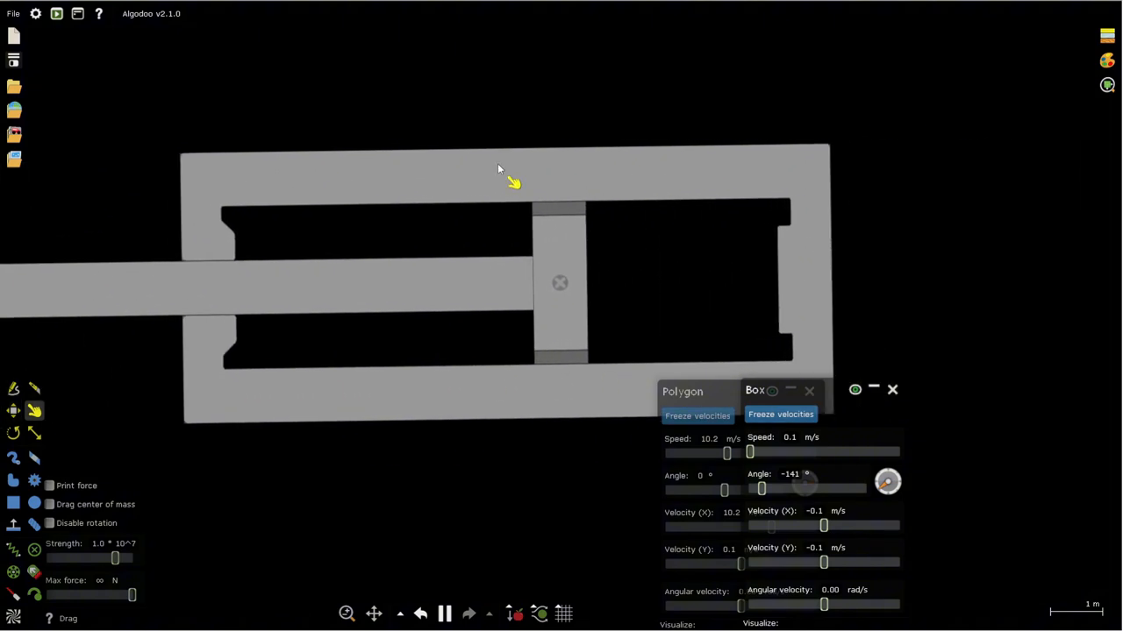
scroll(497, 163, "down", 5)
left_click(468, 614)
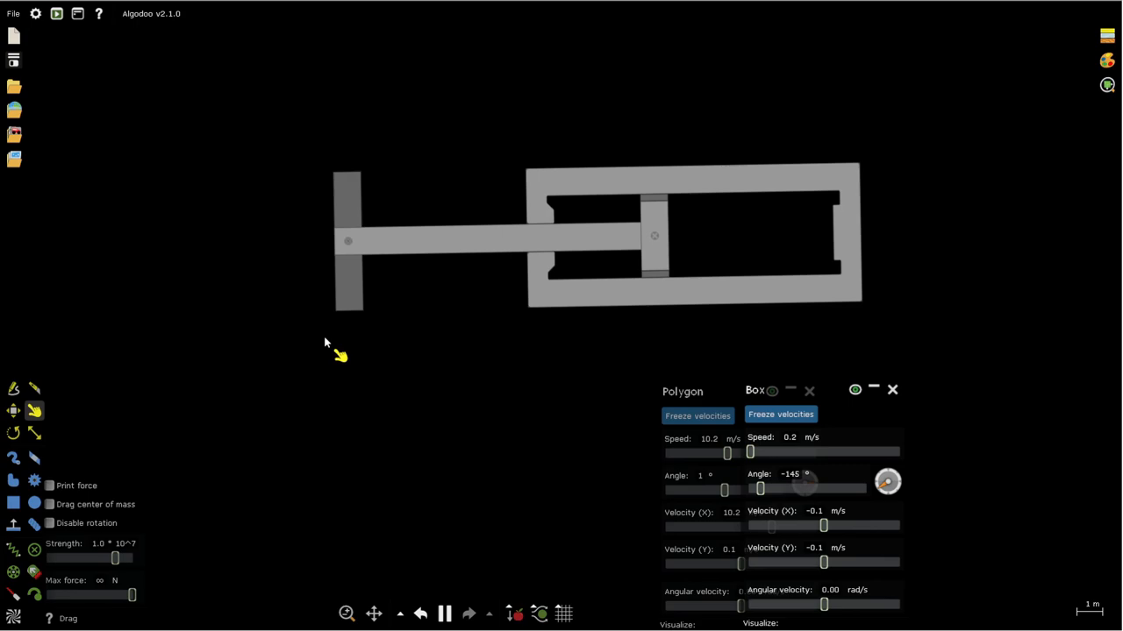
scroll(478, 351, "down", 5)
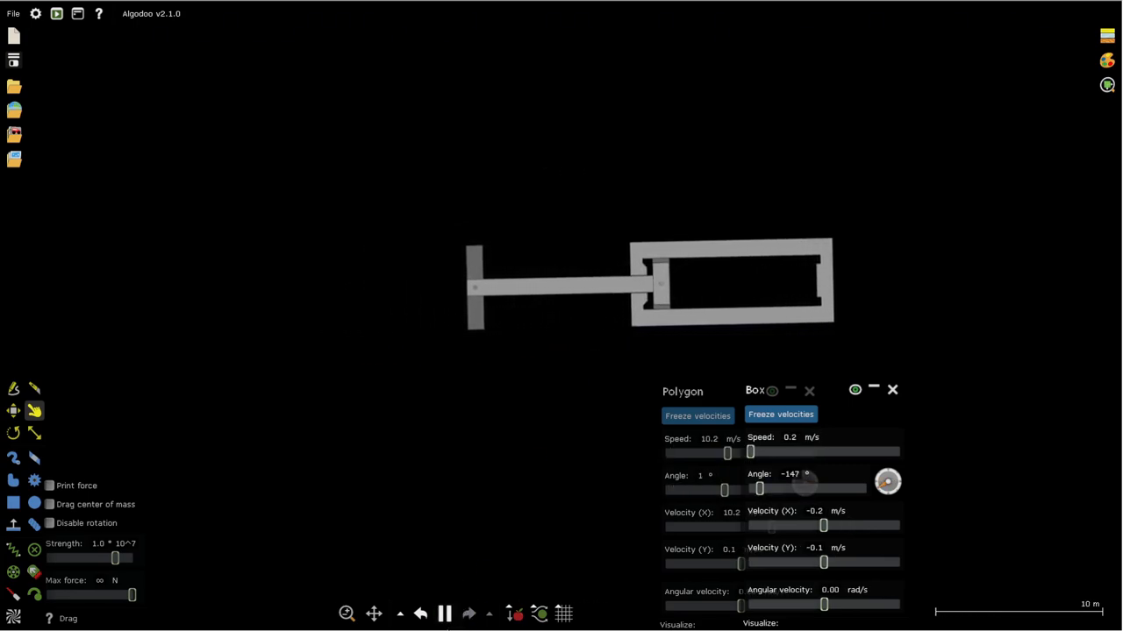
scroll(395, 524, "down", 5)
Raise simulation speed to 10.0 and let the machine drift and tilt across empty space
left_click_drag(445, 585, 519, 586)
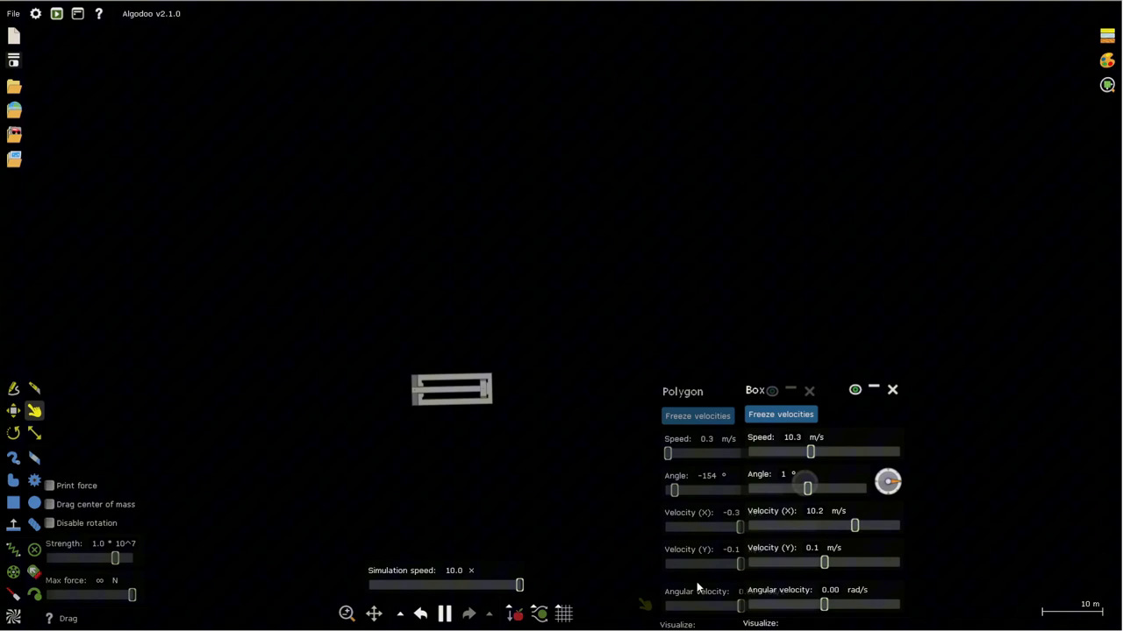
scroll(281, 298, "down", 5)
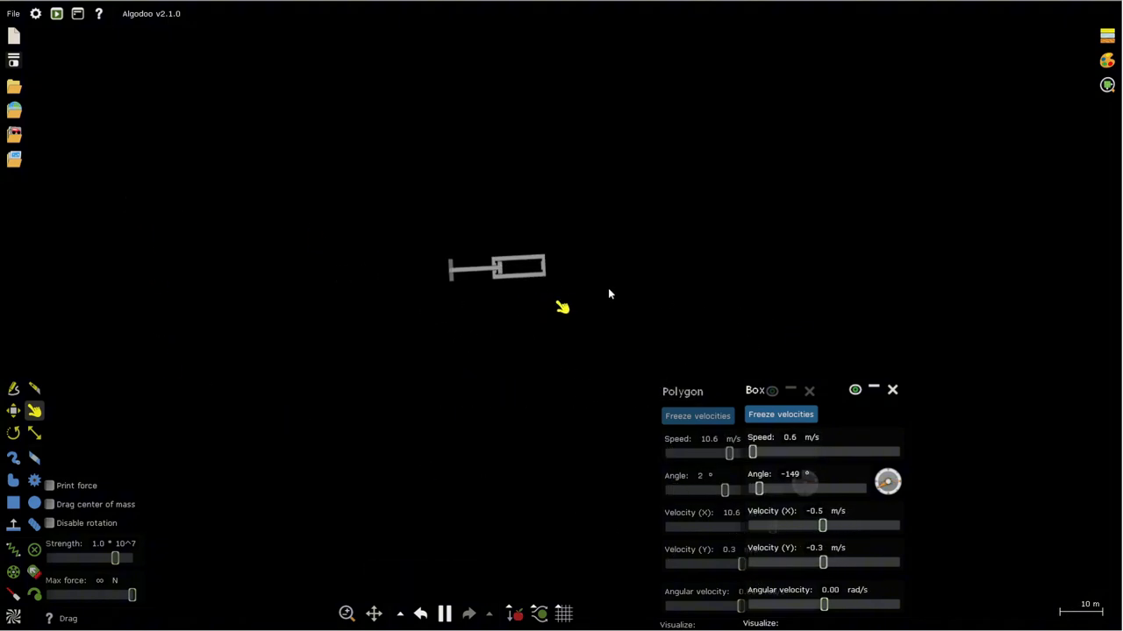
scroll(608, 288, "up", 3)
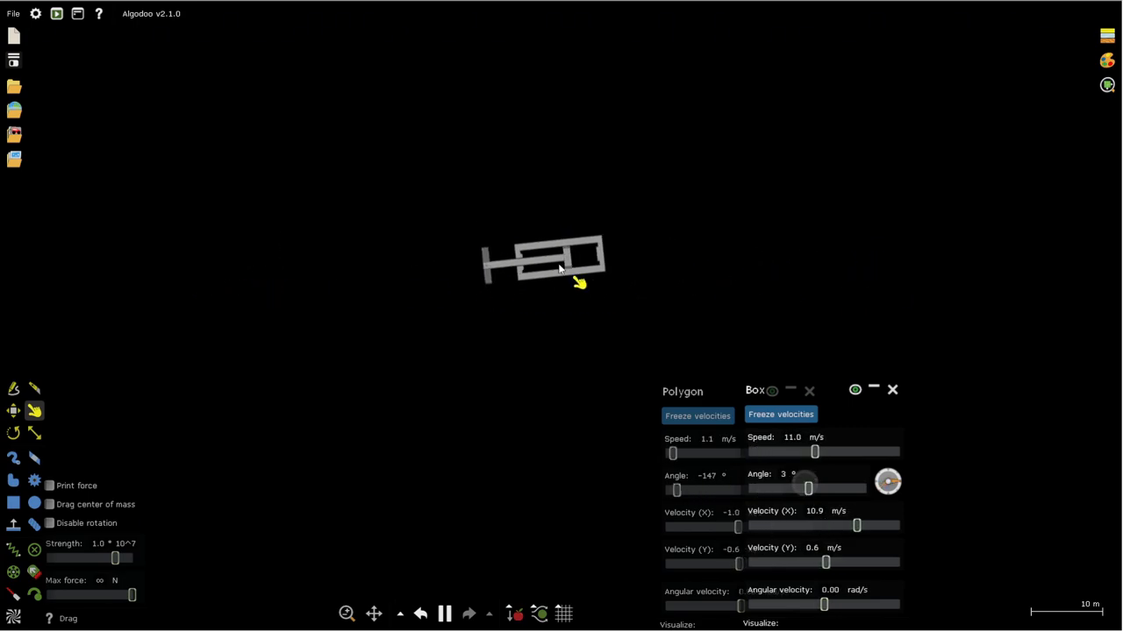
key("space")
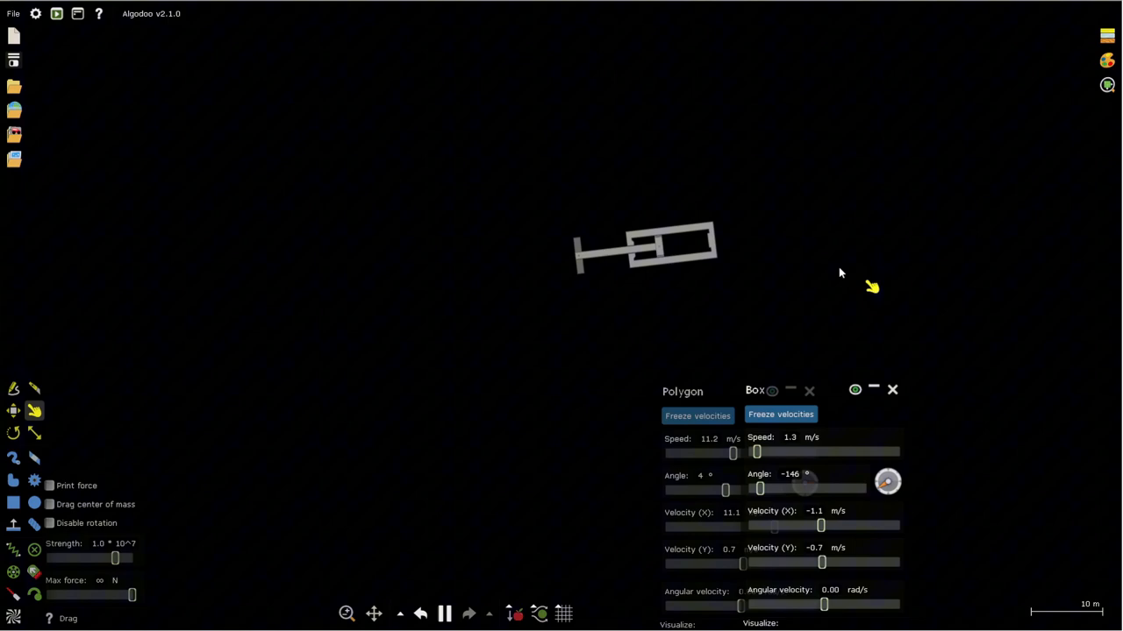
key("space")
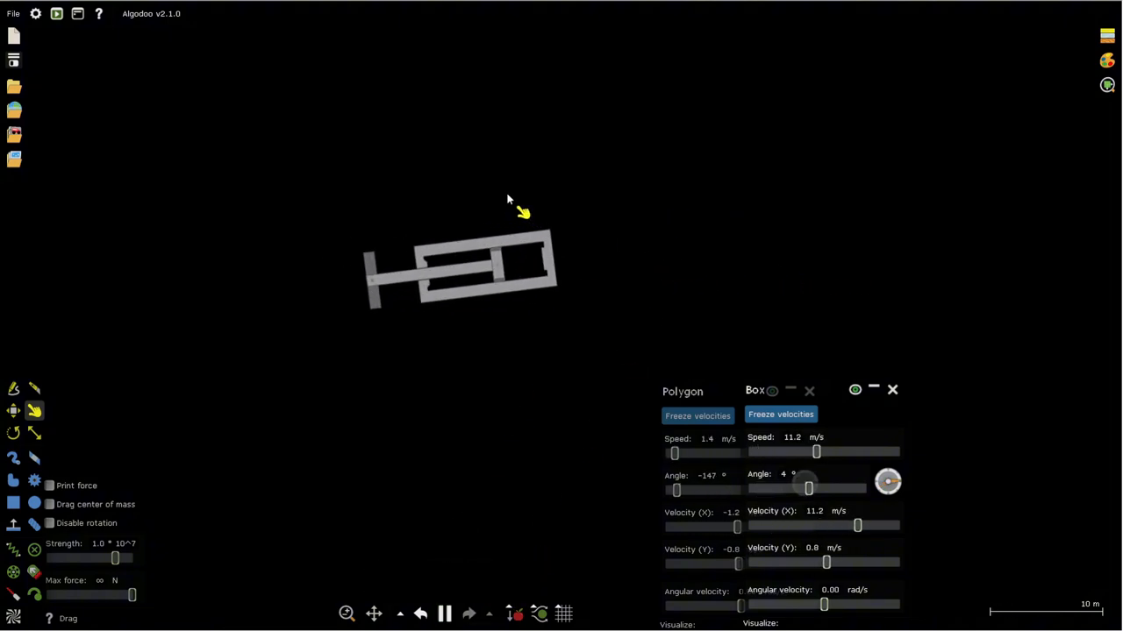
scroll(509, 254, "up", 6)
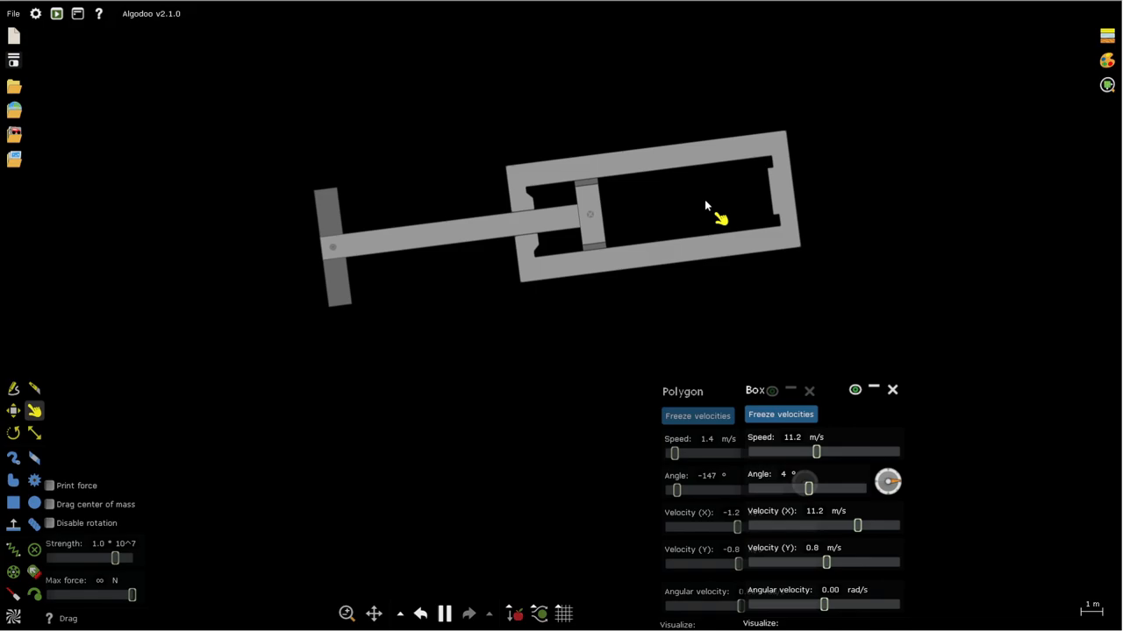
scroll(704, 199, "down", 6)
scroll(567, 323, "up", 4)
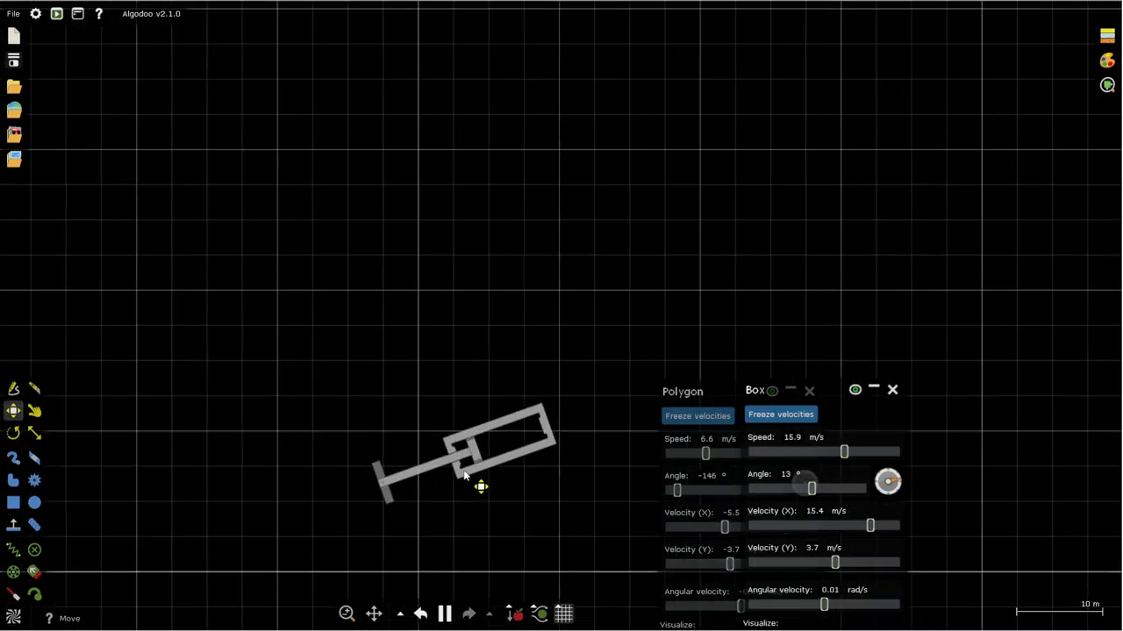
scroll(483, 350, "up", 3)
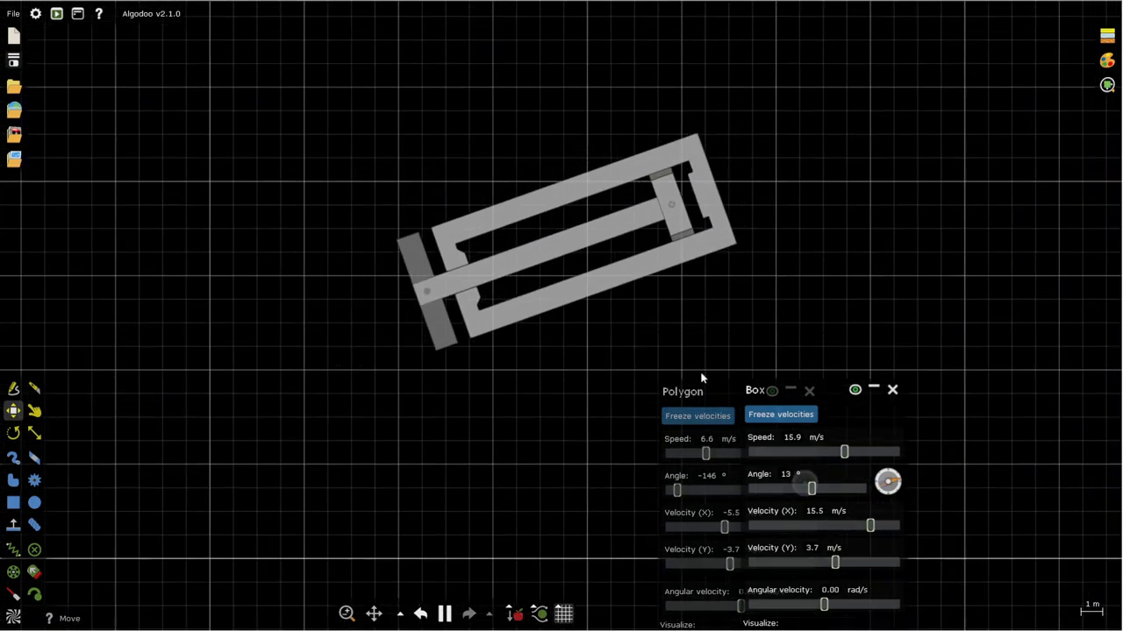
left_click_drag(529, 305, 544, 326)
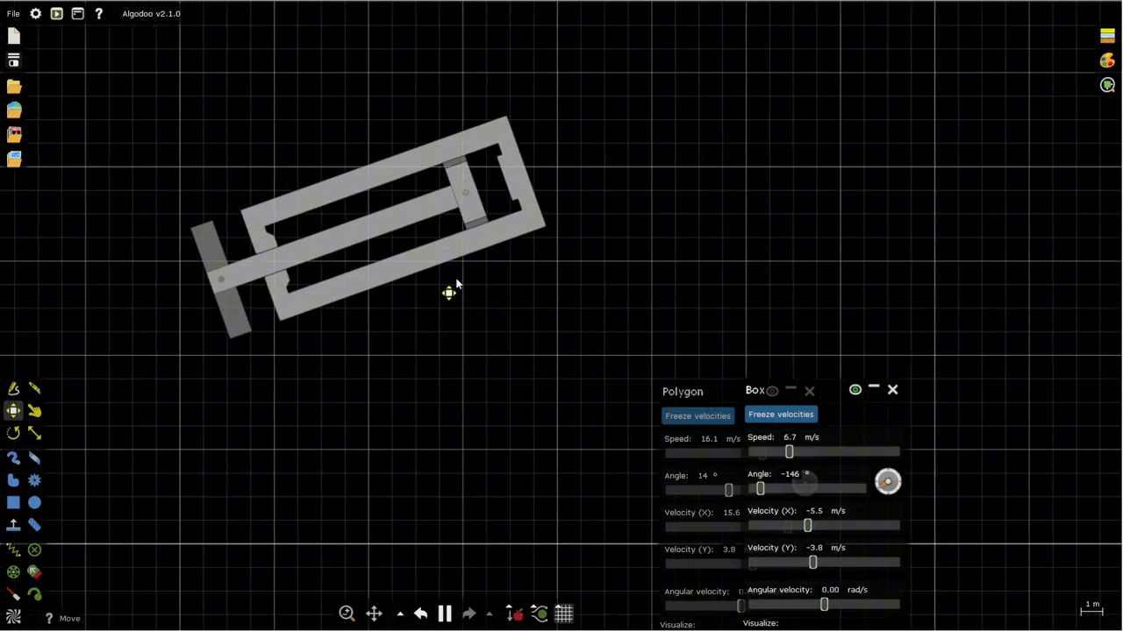